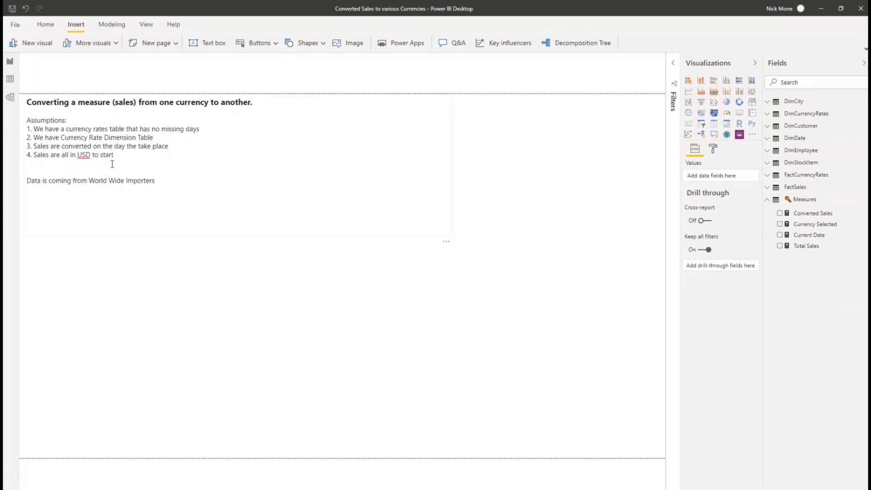
In the model diagram, inspect the DimCurrencyRates–FactCurrencyRates relationship joined on their Ticker columns
click(12, 97)
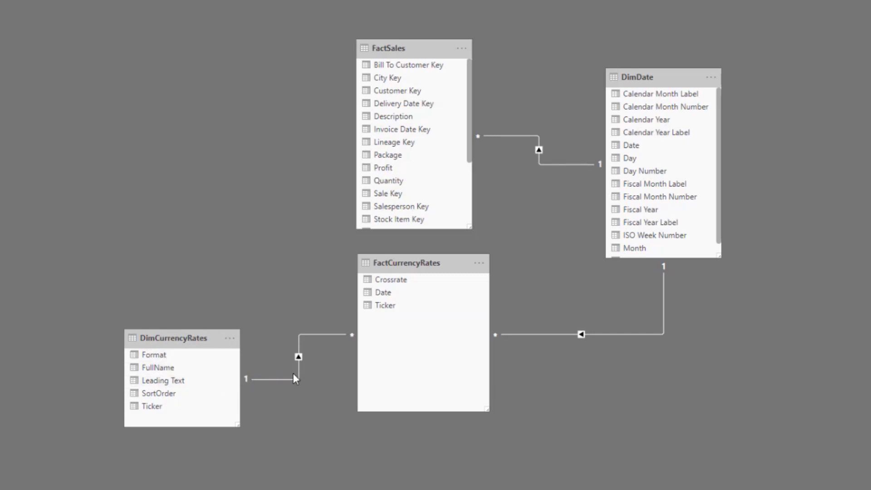
mouse_move(293, 375)
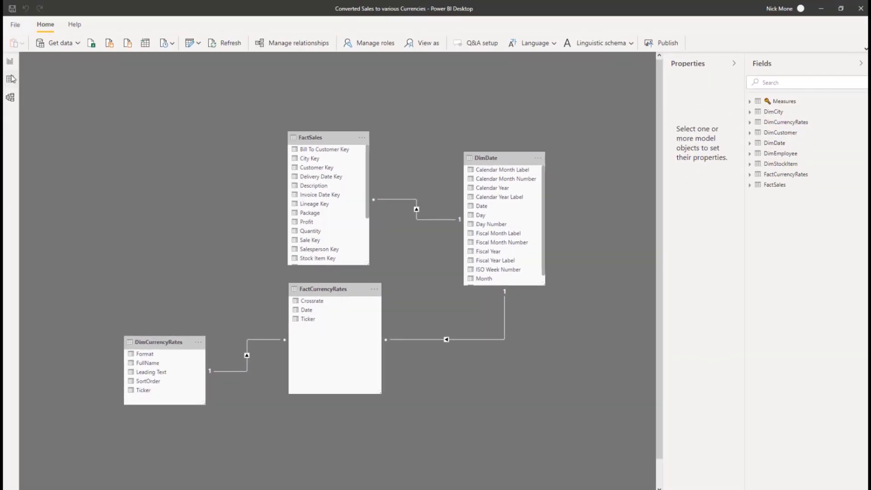
Browse FactCurrencyRates rows, then display DimCurrencyRates with its 19 tickers, names, formats and sort orders
click(10, 79)
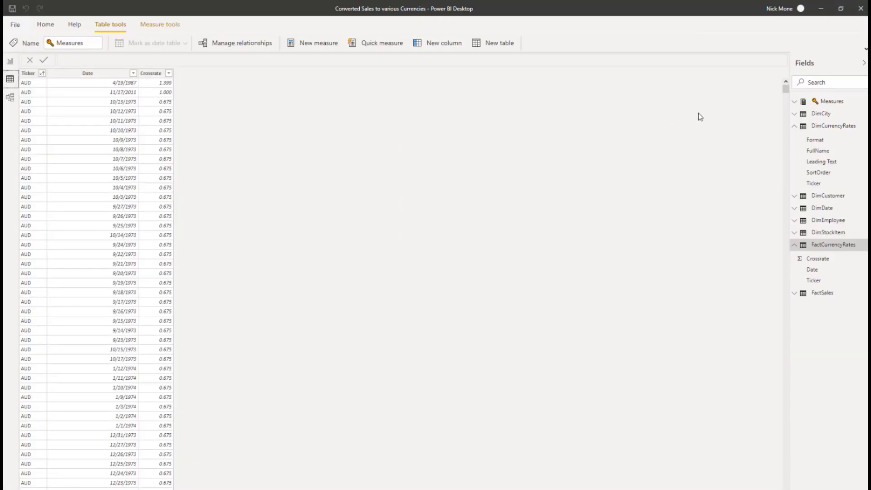
click(820, 125)
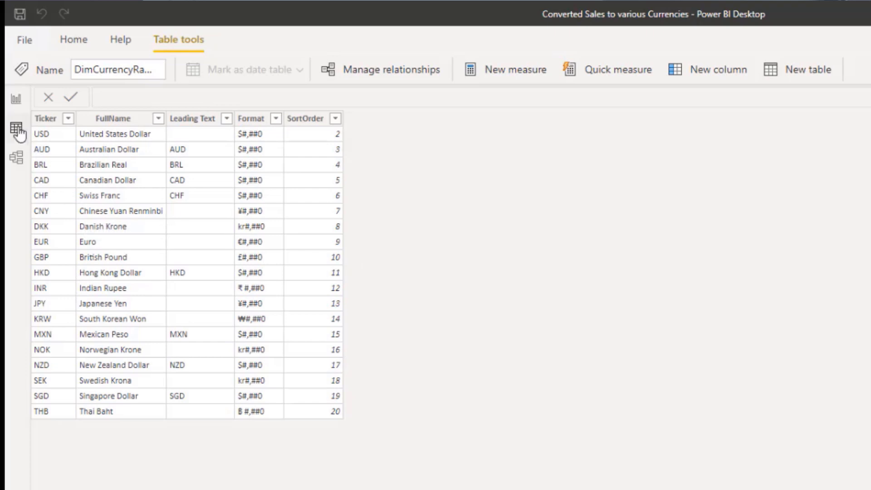
On the '1. Basic Sales Mesaure' page, review the daily Total Sales table and its SUMX formula
click(16, 98)
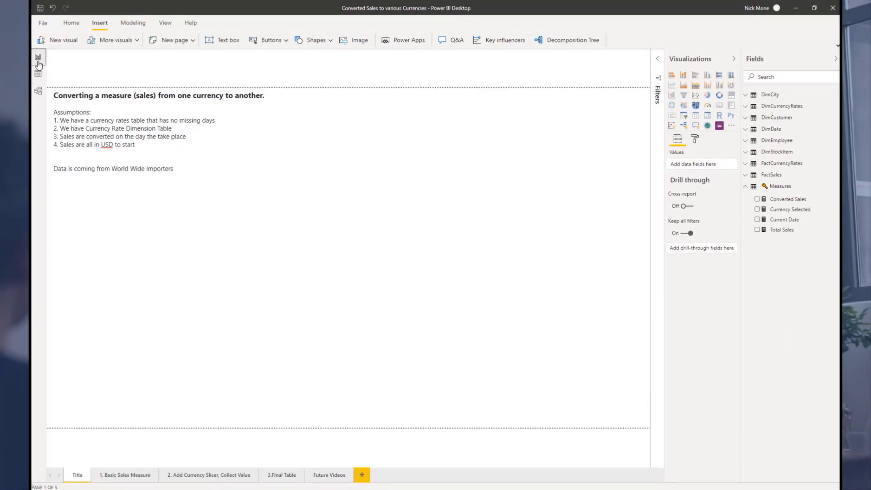
click(133, 475)
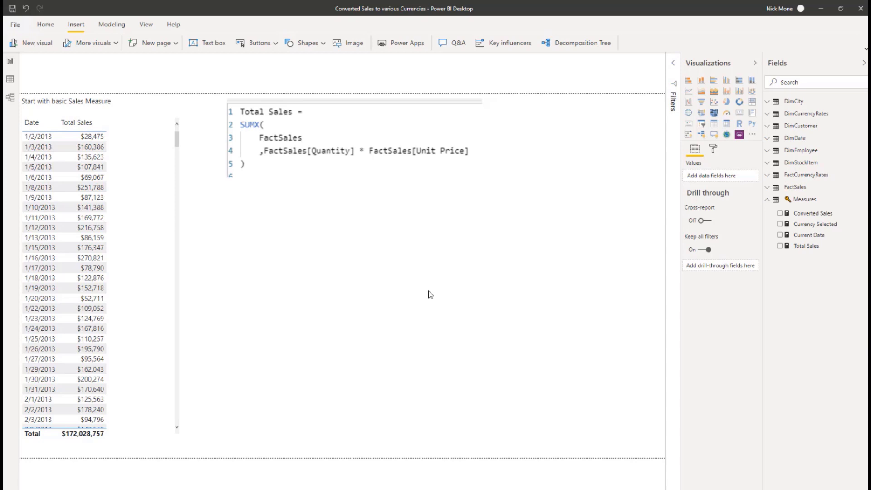
click(89, 142)
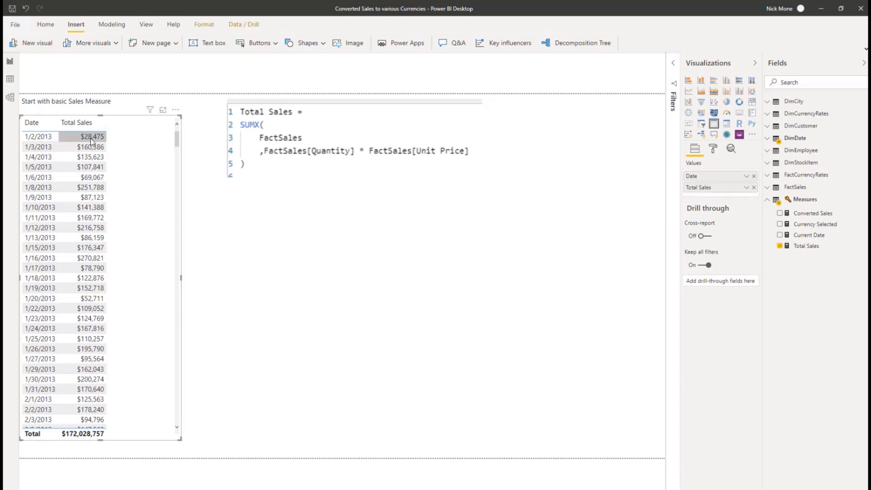
scroll(141, 229, down, 15)
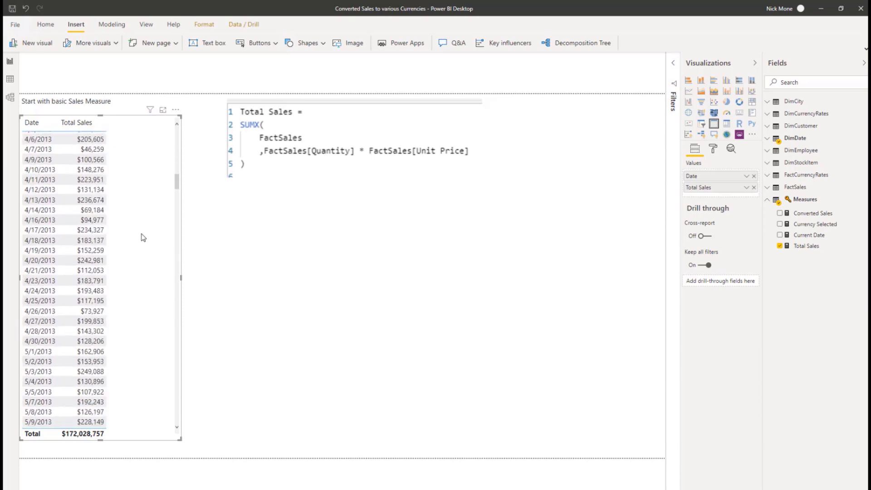
scroll(138, 205, up, 1)
scroll(153, 222, up, 15)
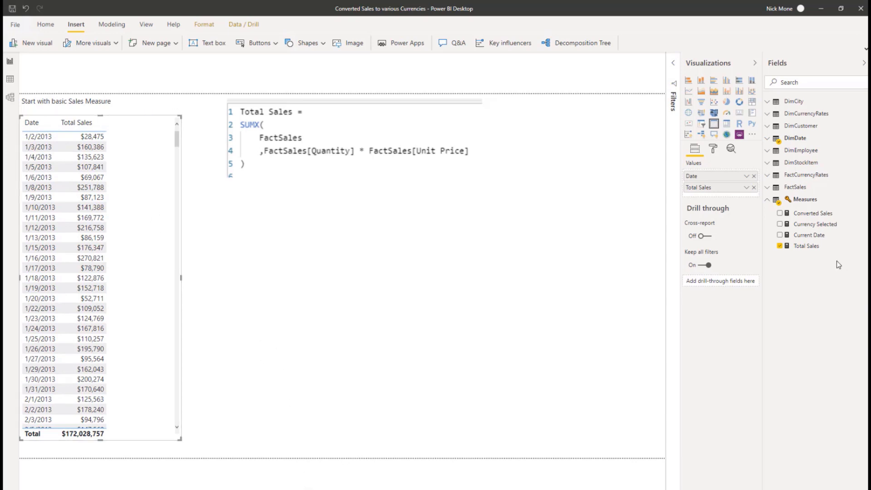
click(811, 248)
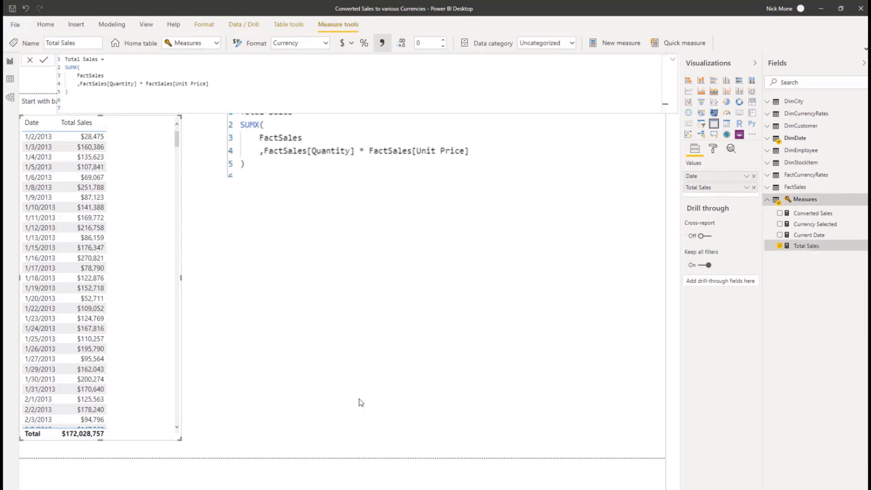
click(327, 421)
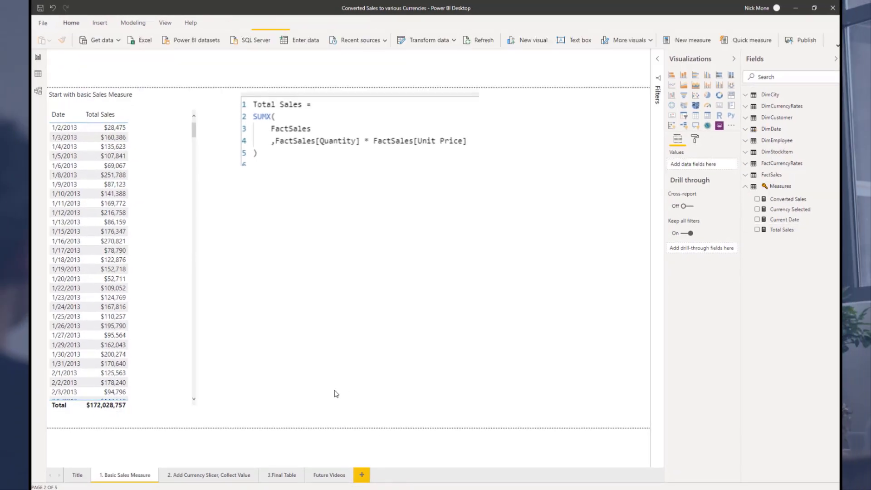
On the '2. Add Currency Slicer, Collect Value' page, select the slicer and expand DimCurrencyRates fields
click(212, 476)
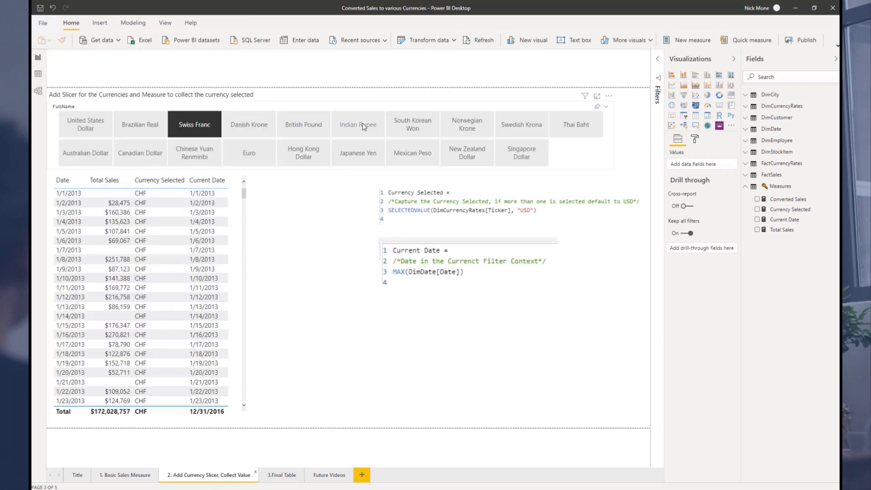
click(363, 111)
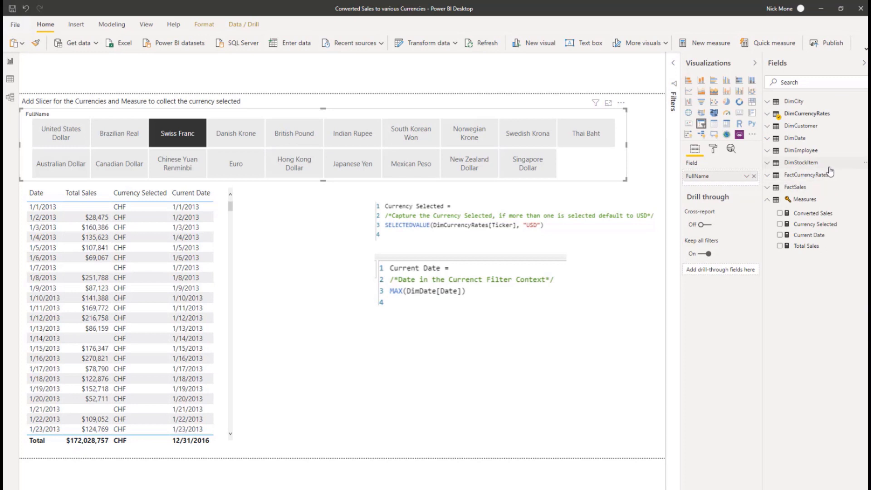
click(767, 114)
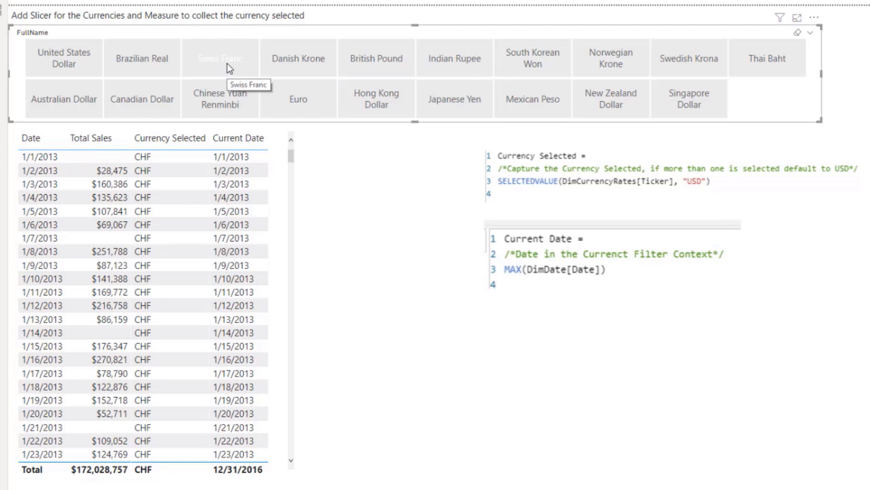
click(659, 165)
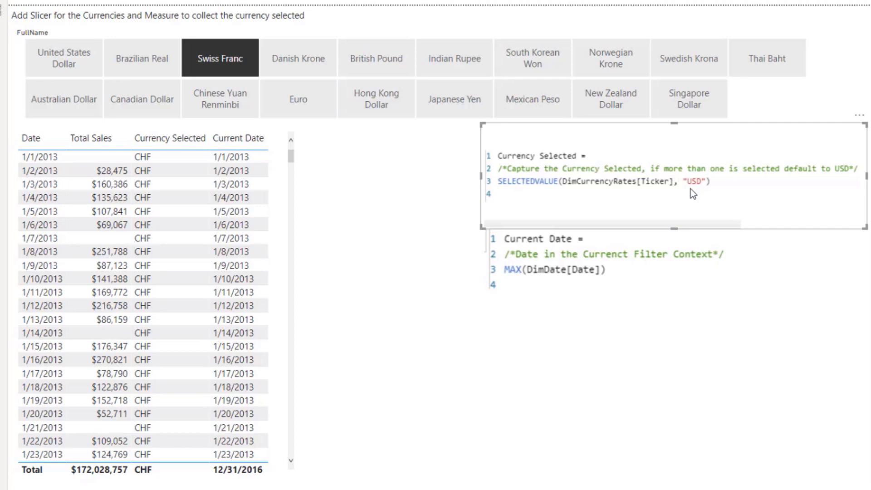
click(684, 355)
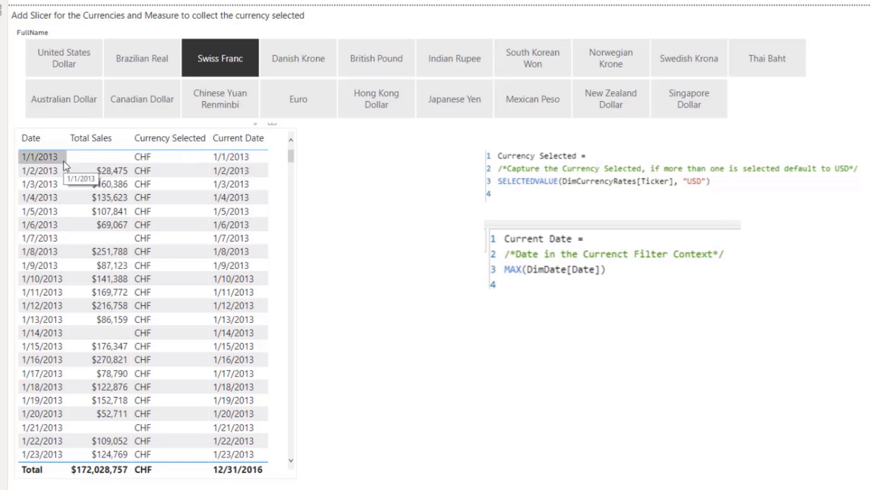
scroll(178, 342, down, 5)
scroll(181, 332, up, 5)
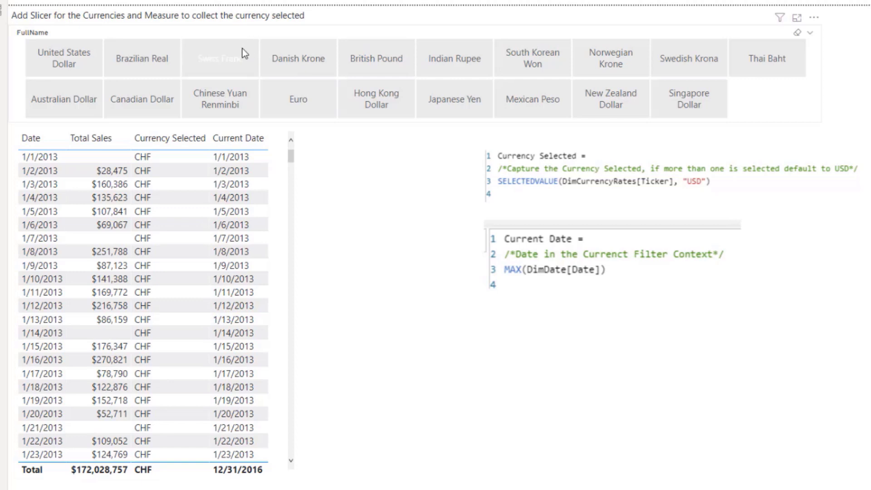
Pick Canadian Dollar in the slicer, then clear it so Currency Selected falls back to USD
click(152, 105)
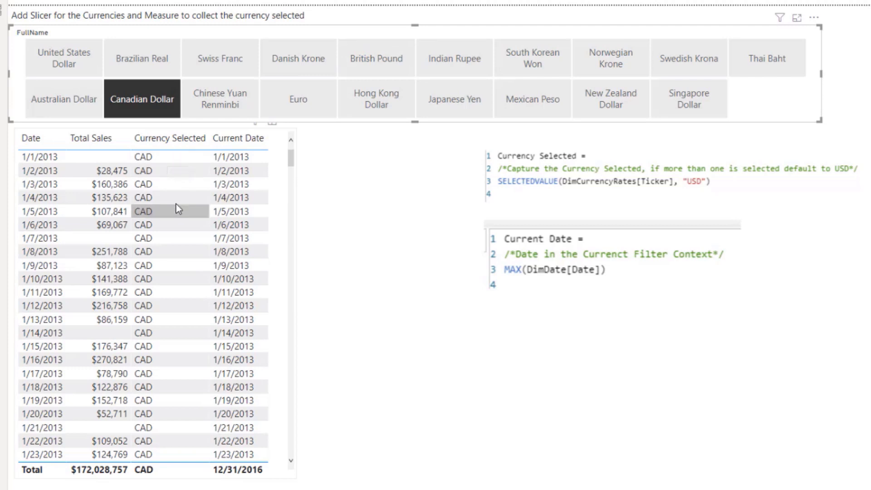
click(144, 110)
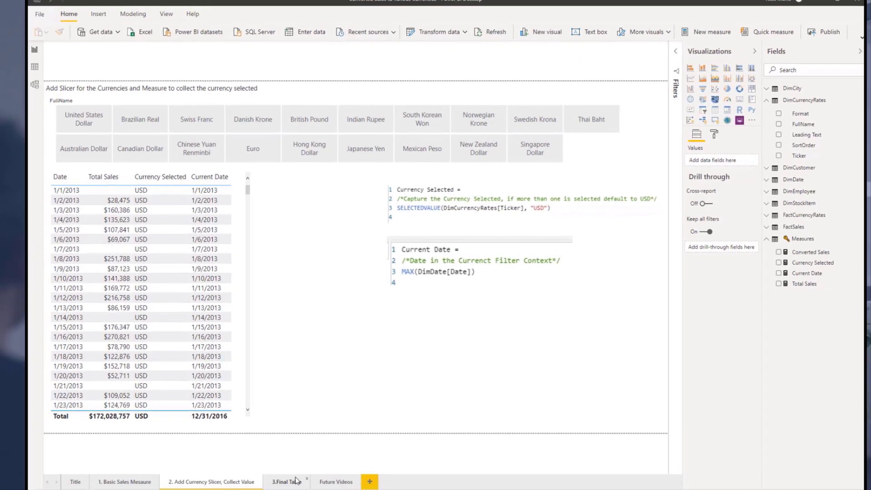
On the 3.Final Table page, move the Converted Sales code image higher and stretch it slightly taller
click(290, 481)
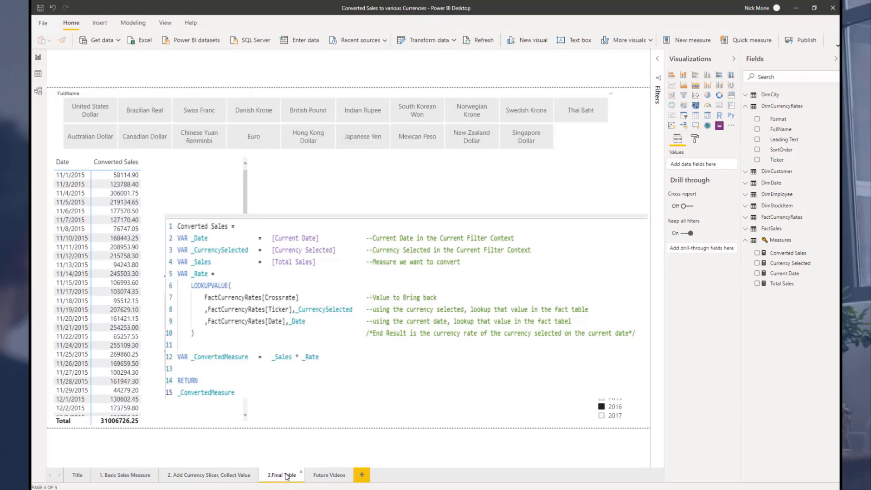
drag(262, 231, 263, 184)
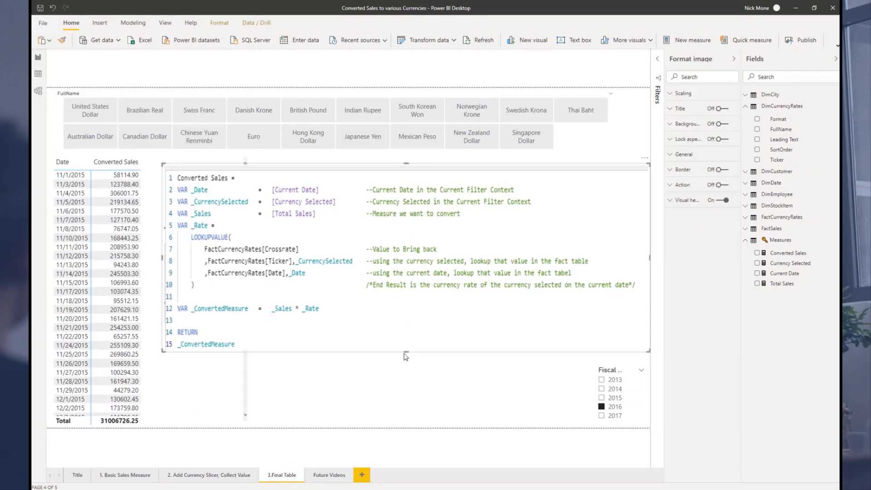
drag(407, 349, 407, 358)
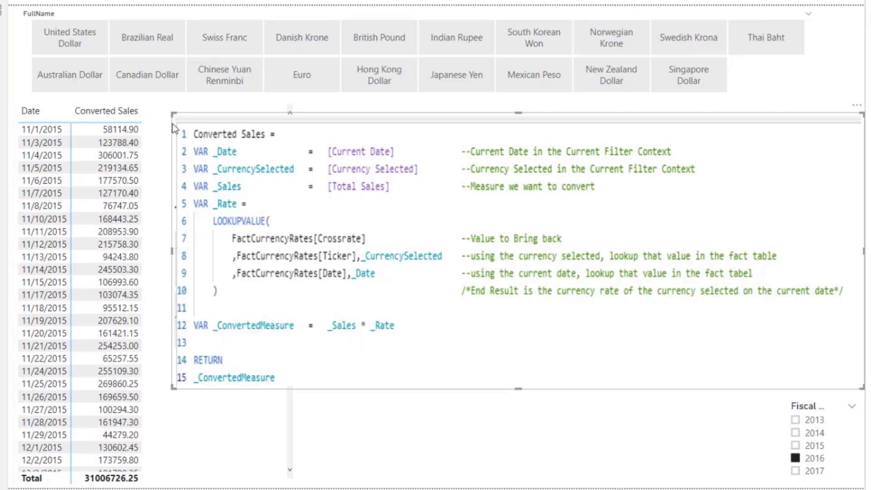
Shrink the code picture into the lower right, filter to Euro (total 28237825.60), and select the table
drag(173, 119, 532, 217)
click(151, 112)
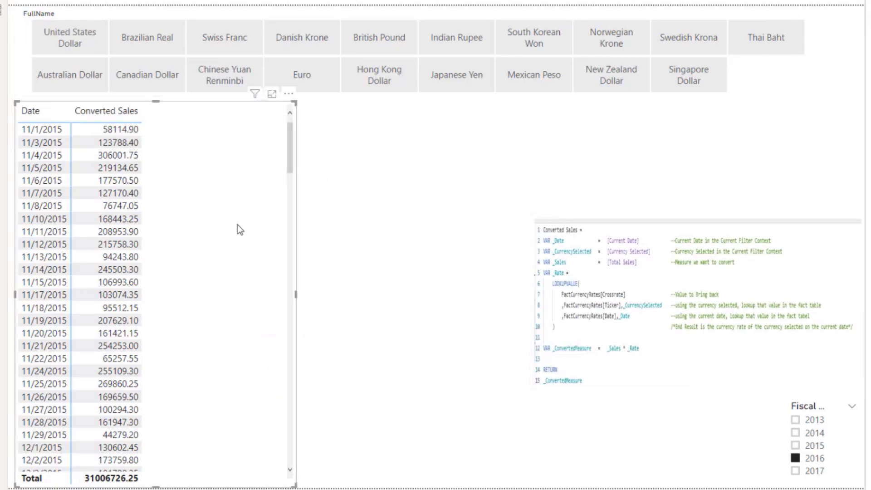
click(315, 77)
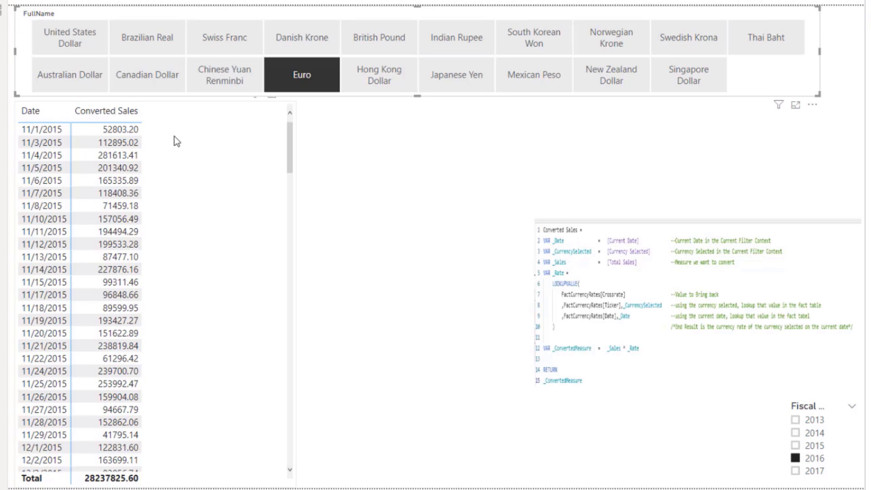
click(168, 126)
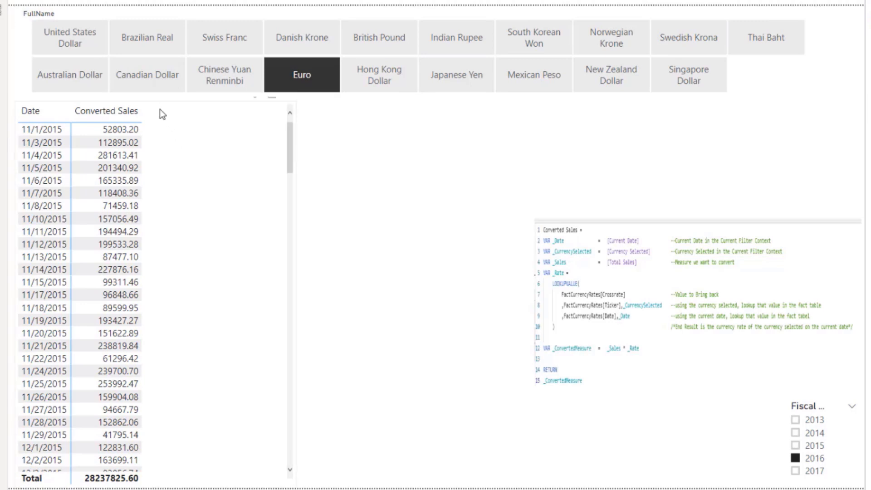
click(157, 107)
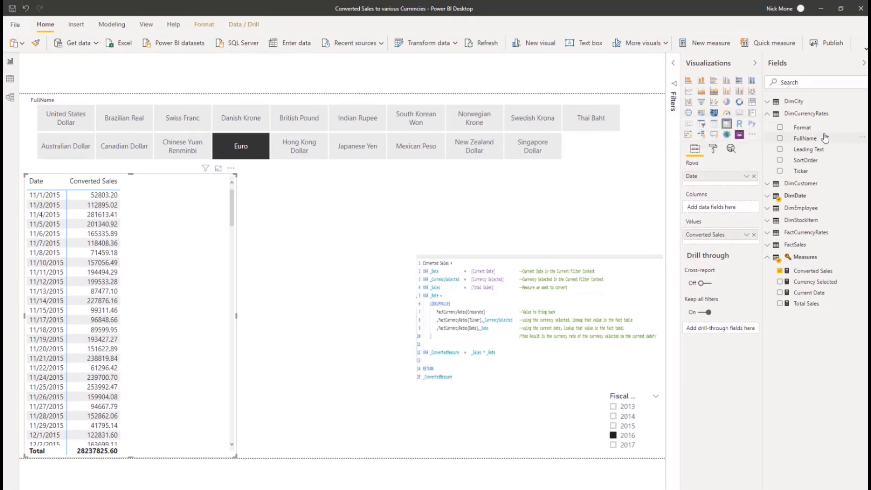
Put FullName in the matrix Columns, clear the Euro filter, and widen the matrix across the page
drag(824, 138, 735, 207)
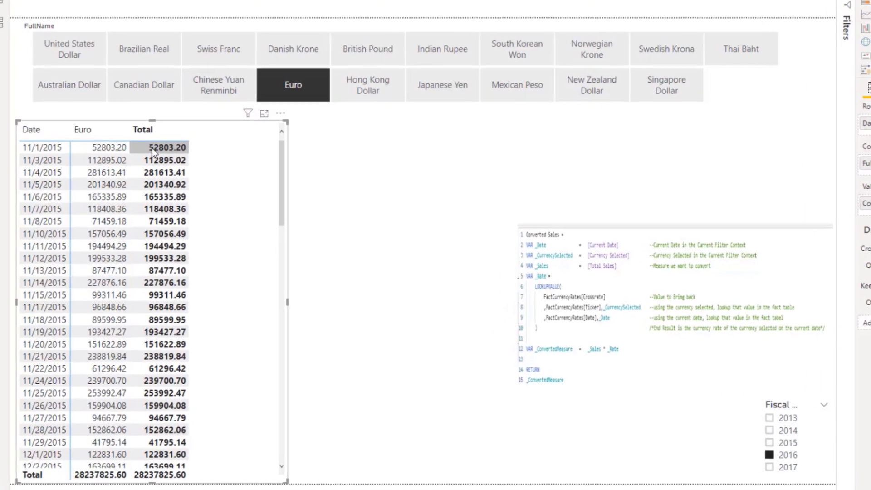
click(293, 91)
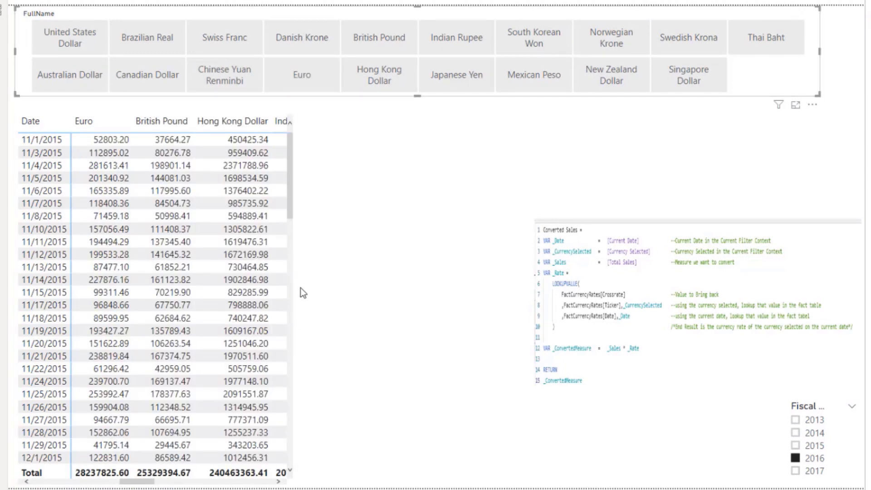
click(294, 285)
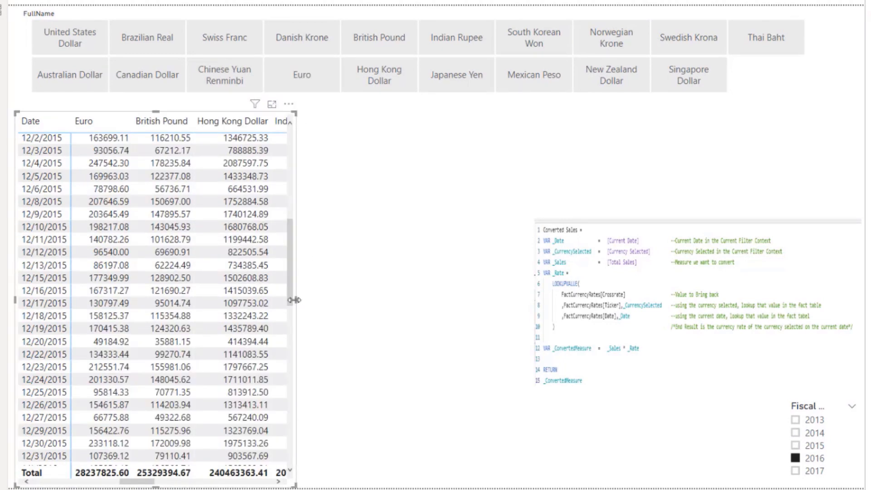
drag(295, 300, 864, 341)
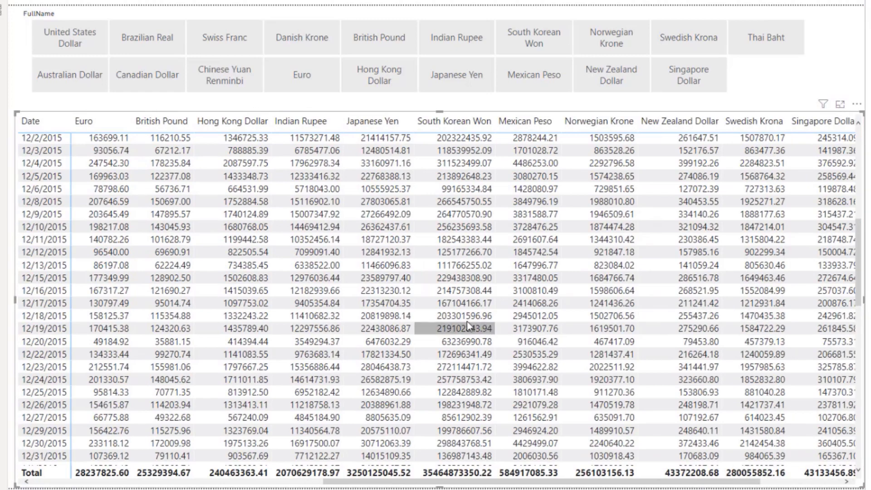
scroll(467, 320, up, 10)
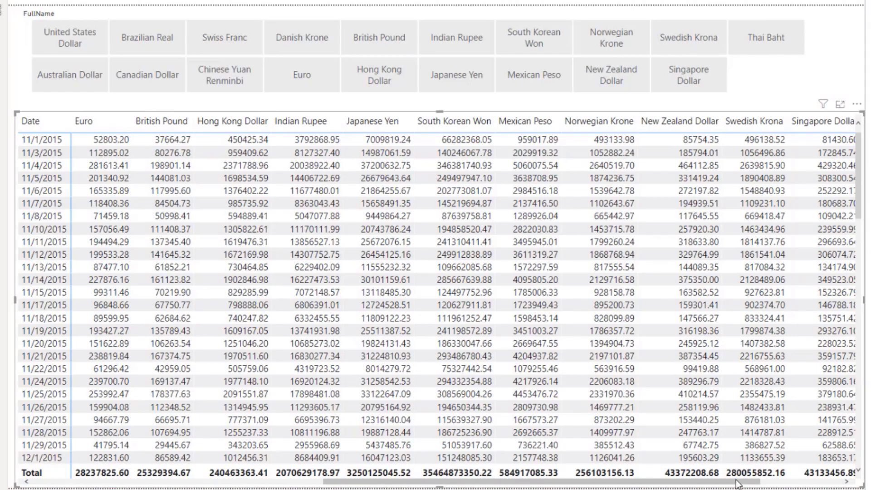
drag(736, 481, 824, 476)
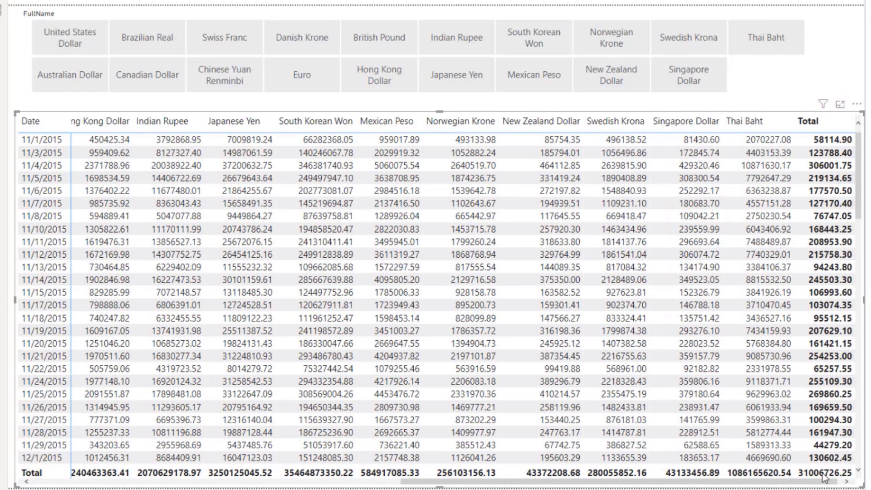
scroll(771, 472, left, 10)
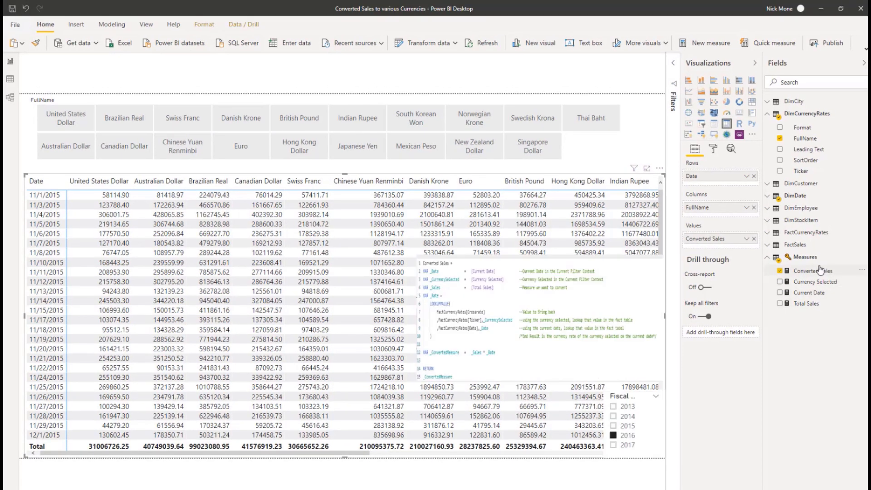
Review the Converted Sales formula, then show DimCurrencyRates with format strings like $#,##0 and €#,##0
click(820, 270)
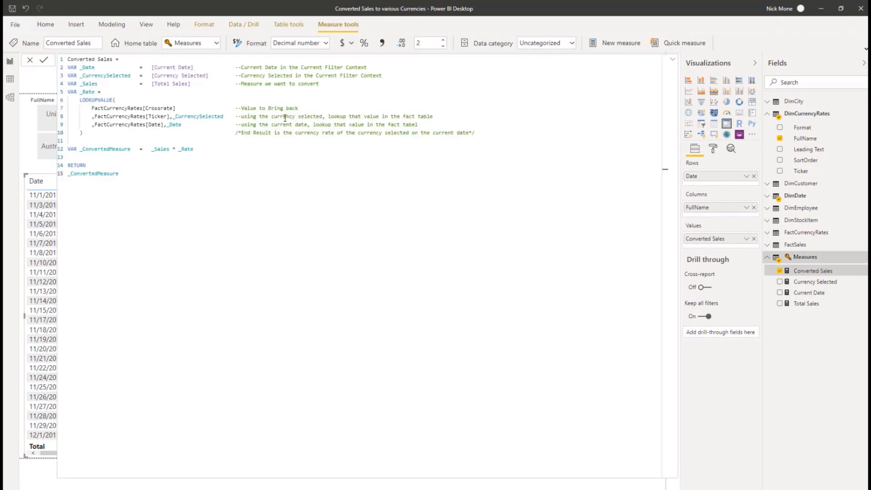
click(674, 60)
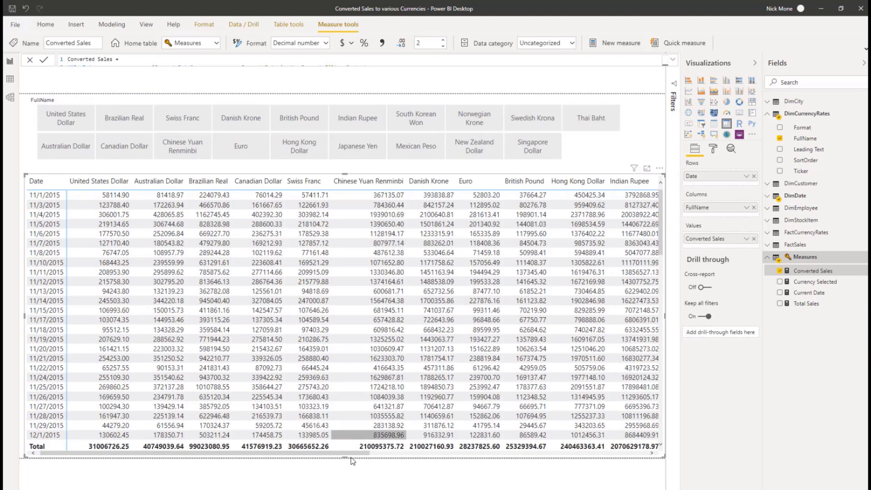
drag(343, 453, 196, 437)
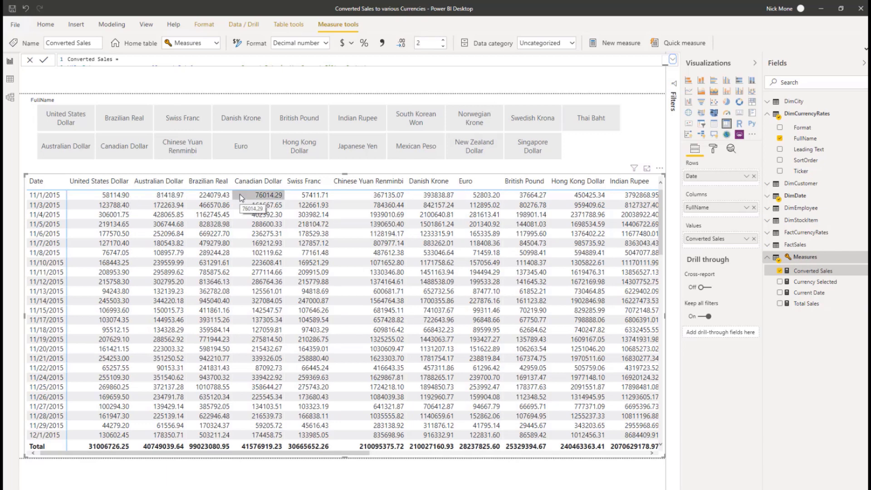
click(10, 80)
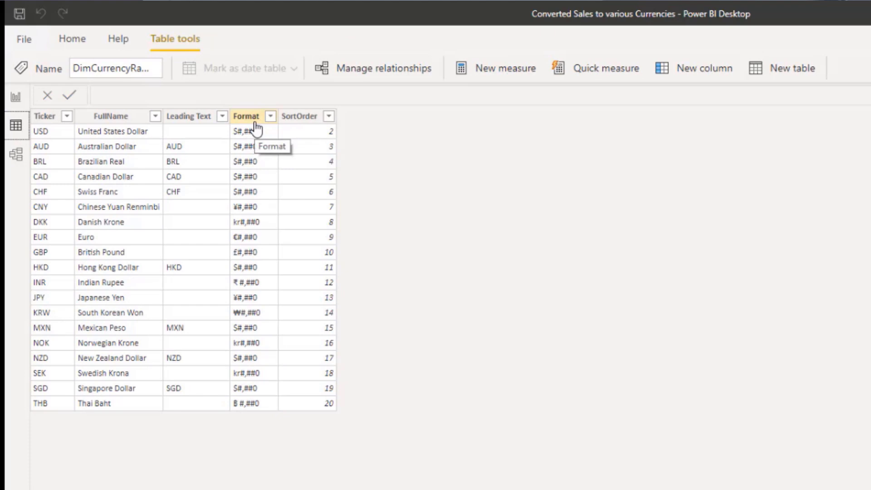
Return to the 3.Final Table page and scroll the currency matrix through Thai Baht to Total
click(14, 87)
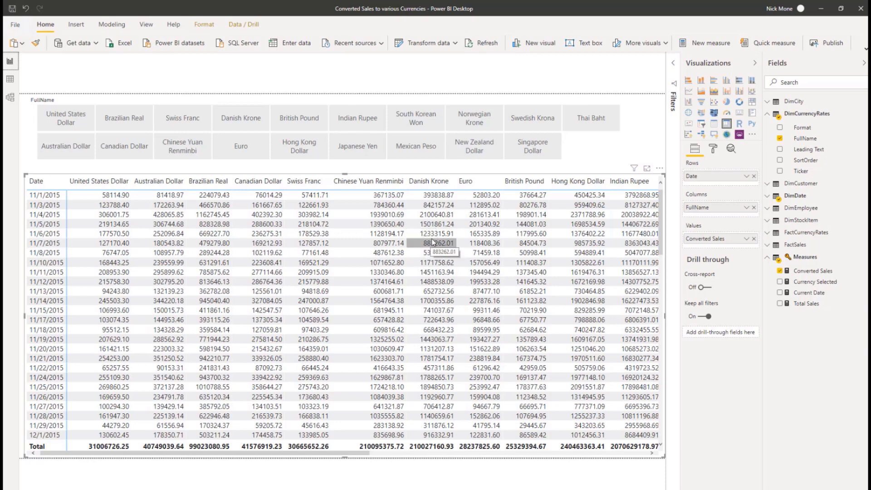
drag(356, 453, 640, 453)
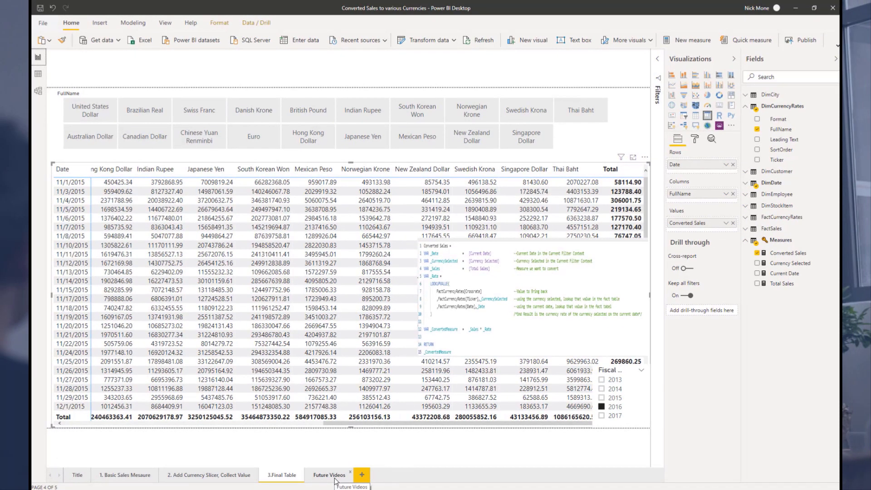
Switch to the Future Videos page and put the cursor on the first Upcoming Videos line
click(336, 475)
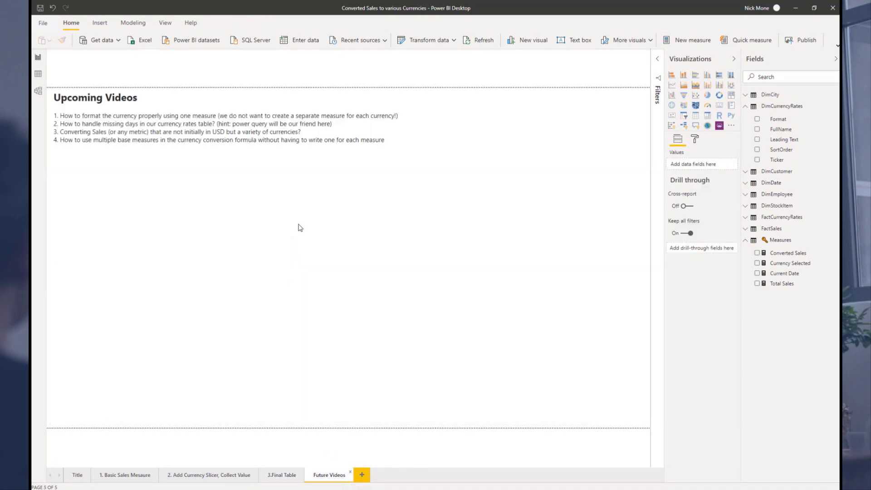
click(253, 155)
click(138, 116)
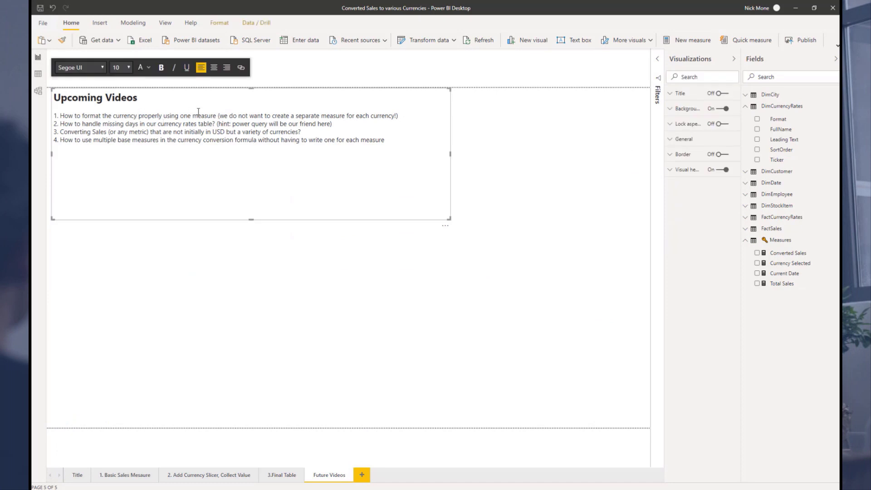